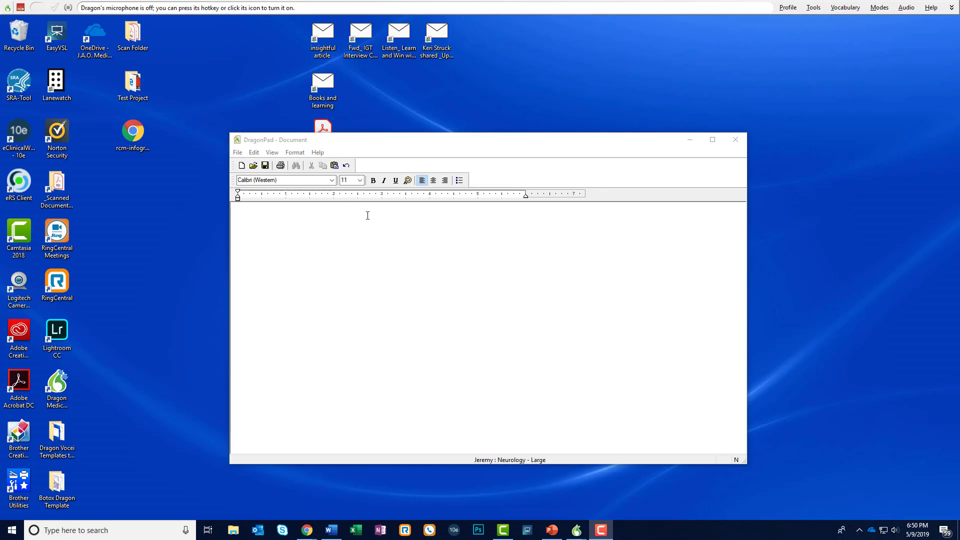
Maximize the DragonPad window and open the editor for adding a new custom command
drag(449, 139, 496, 2)
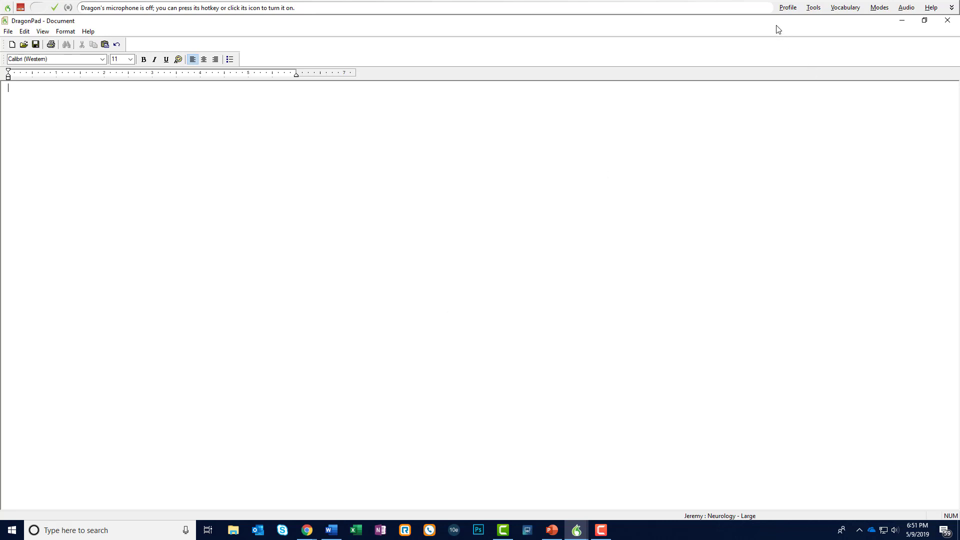
click(810, 8)
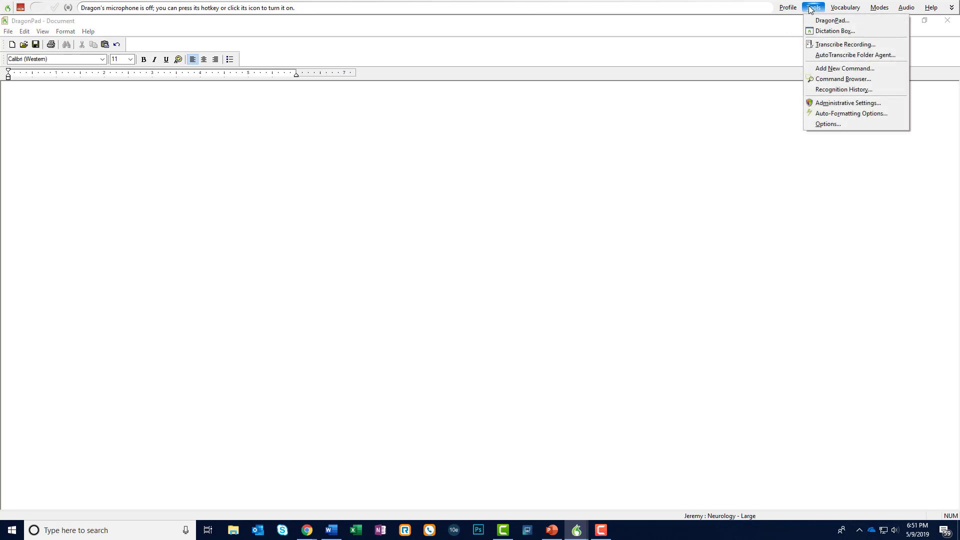
click(860, 68)
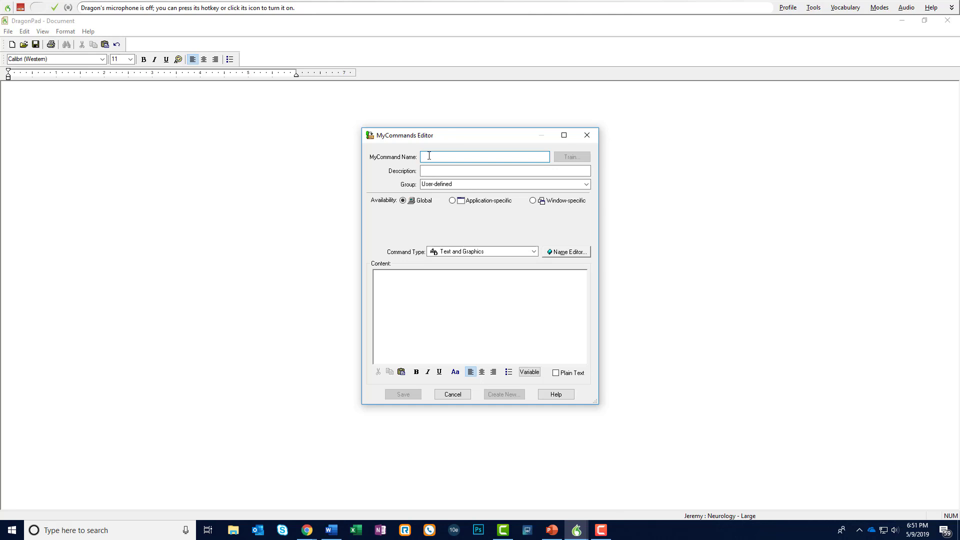
Name the new command "Botox chronic migraine procedure note" and describe it as "Botox injection template for chronic migraine"
text(Botox)
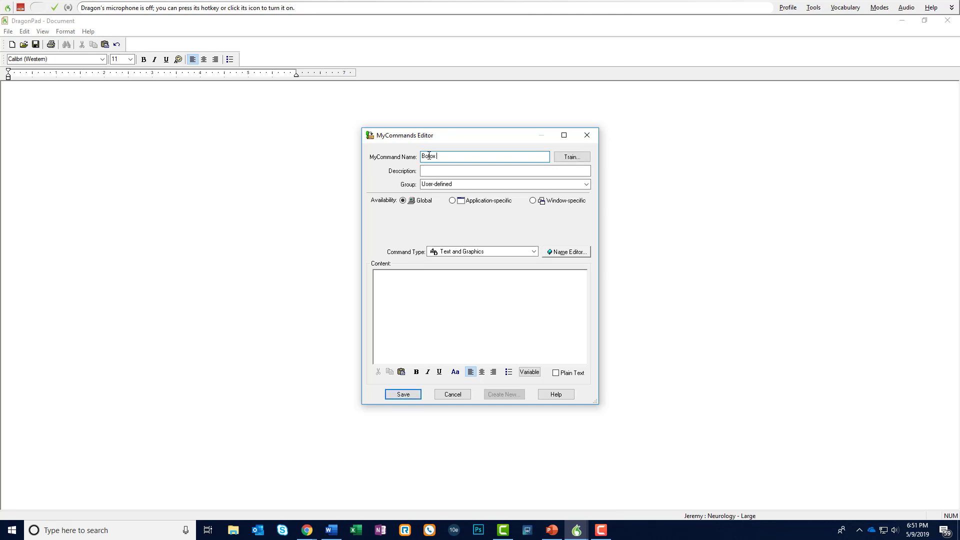
text( chronic migraine procedure note)
key(Tab)
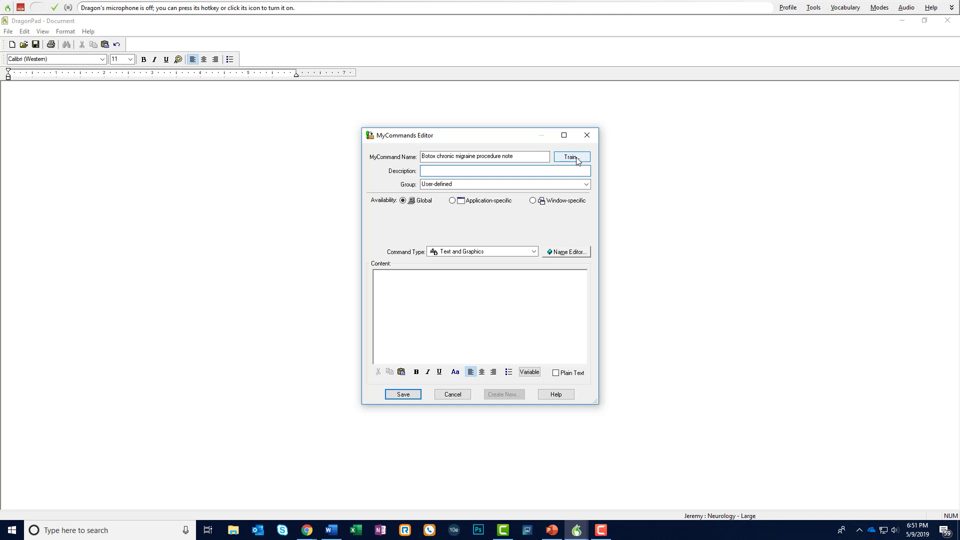
text(Botox injection template for chronic migraine)
Try to train the command's name by recording it spoken aloud
click(572, 157)
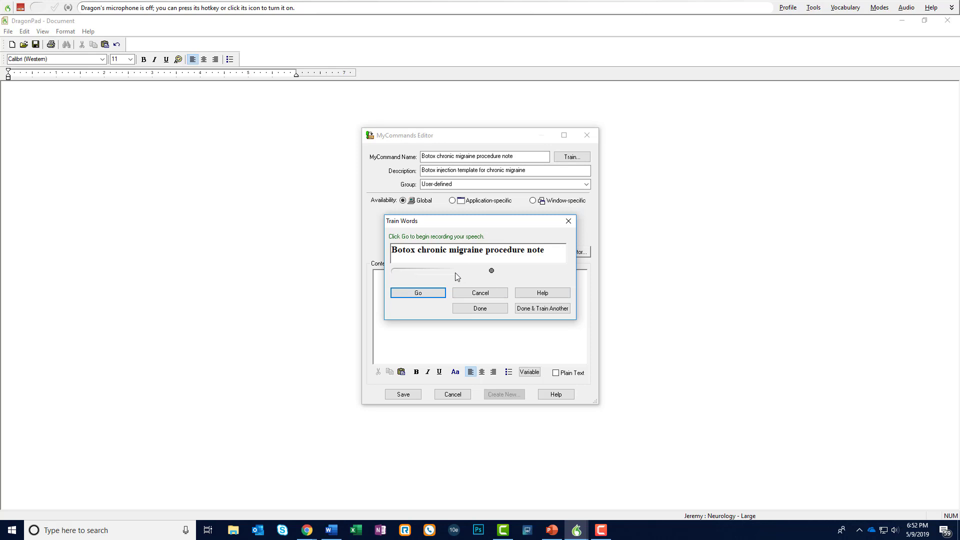
click(427, 293)
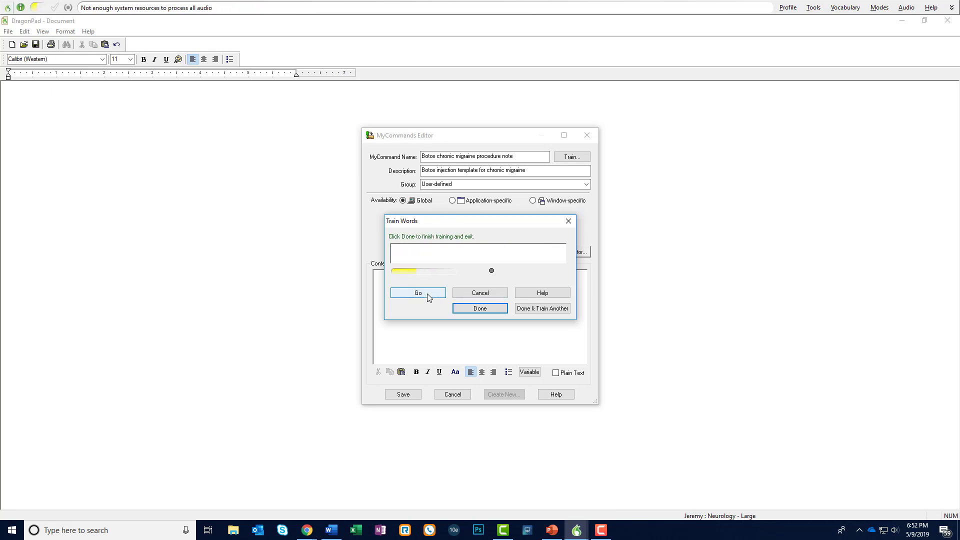
click(464, 308)
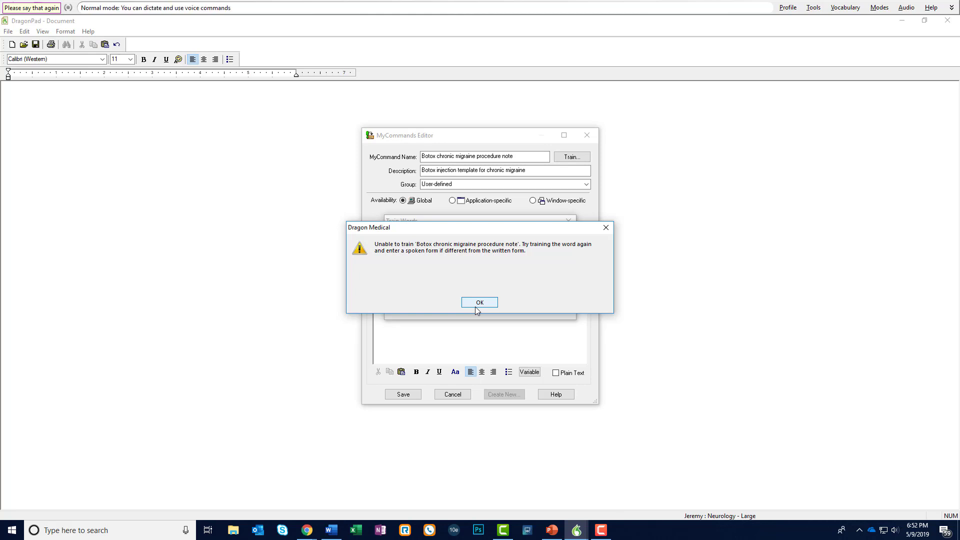
click(477, 304)
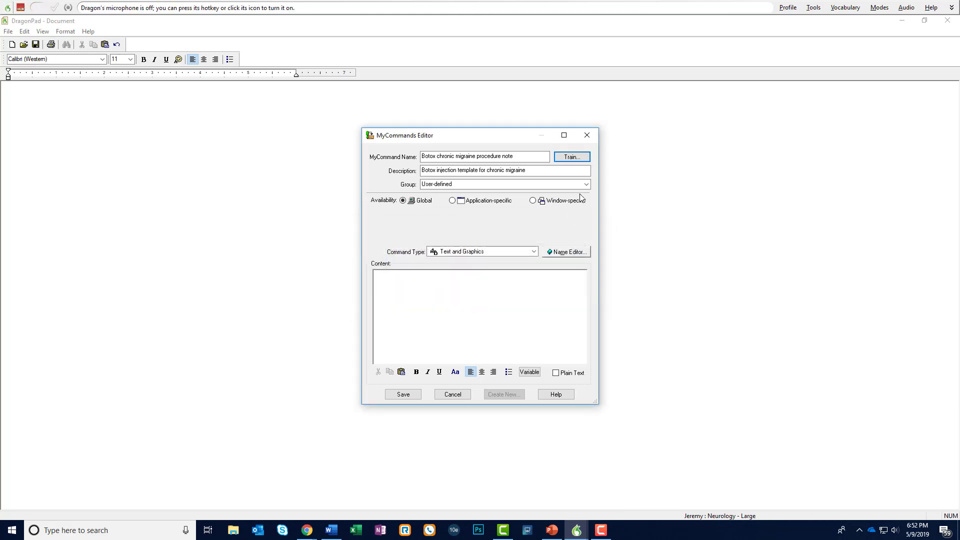
Train the command's spoken name again by recording it
click(578, 157)
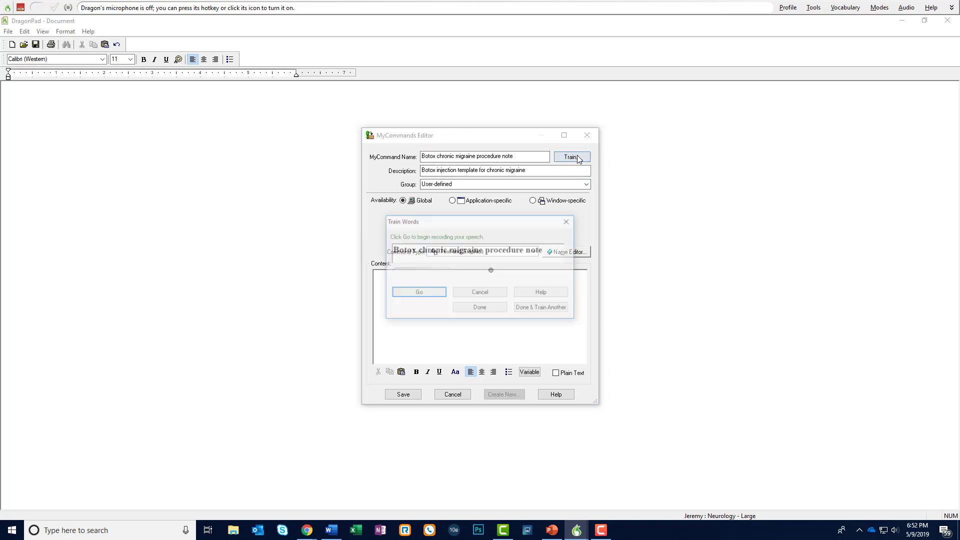
click(421, 295)
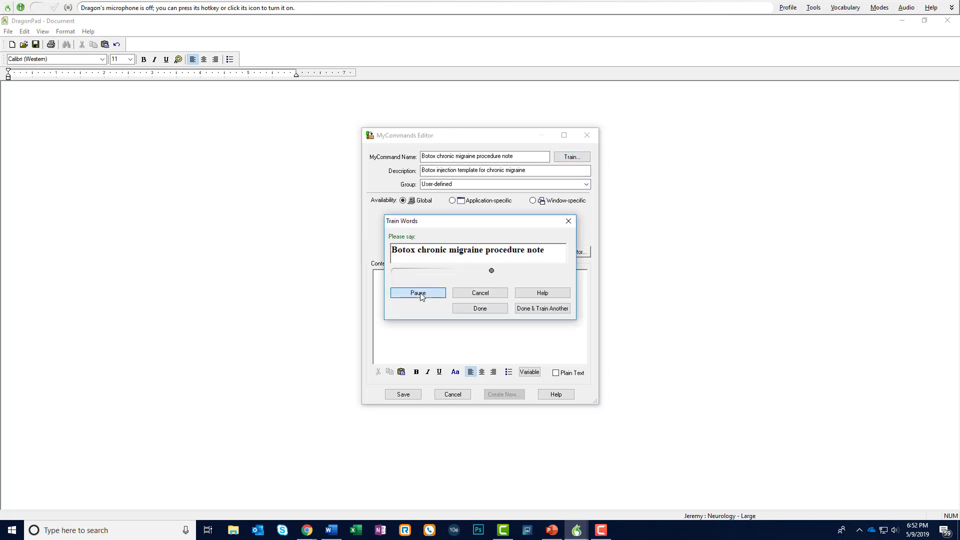
click(503, 307)
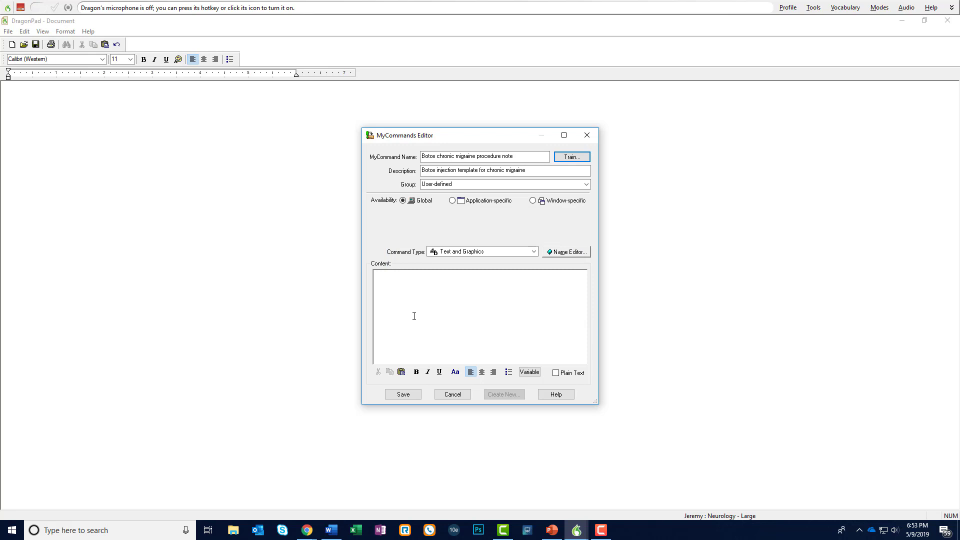
Paste the copied Botox procedure note template into the command's content area
click(420, 288)
key(ctrl+v)
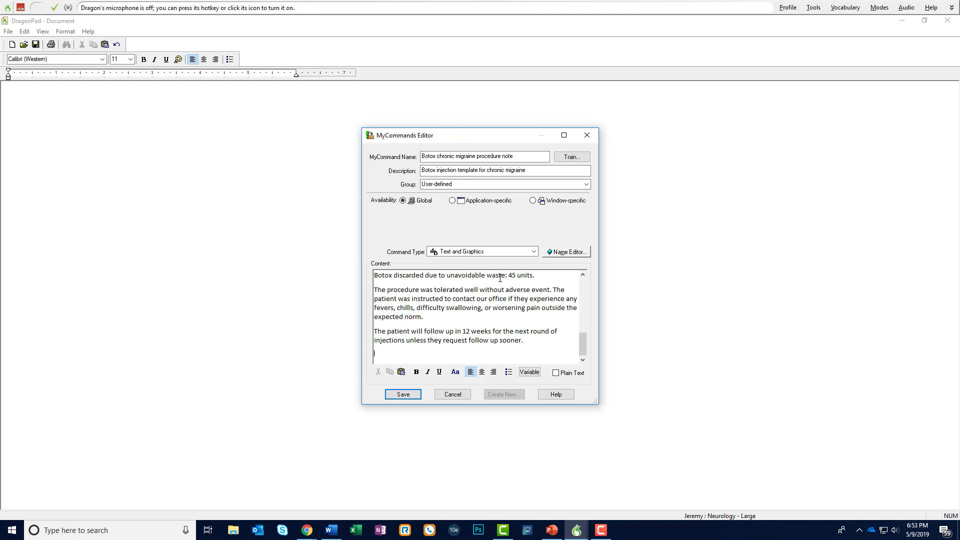
Scroll through the pasted content to review the whole procedure note template
drag(585, 343, 587, 281)
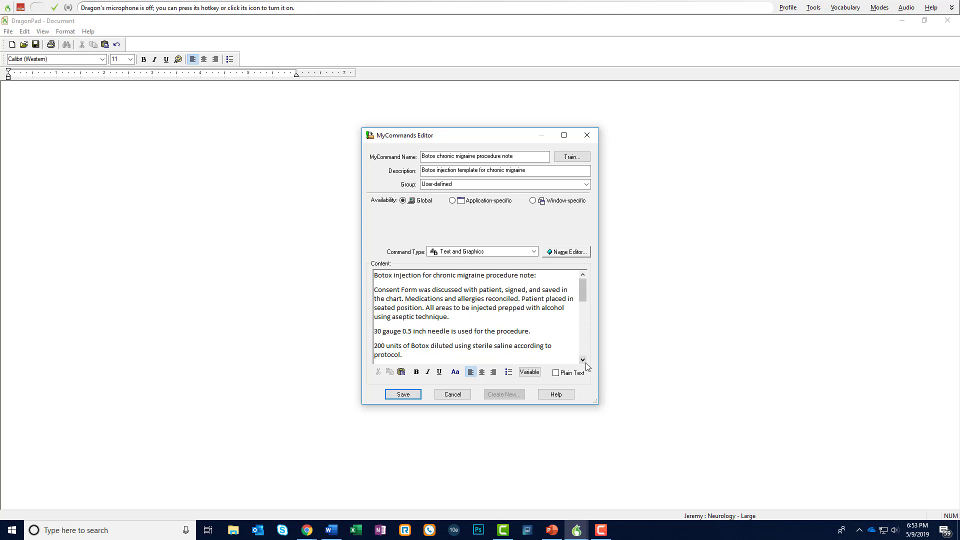
scroll(586, 362, down, 2)
drag(583, 303, 581, 292)
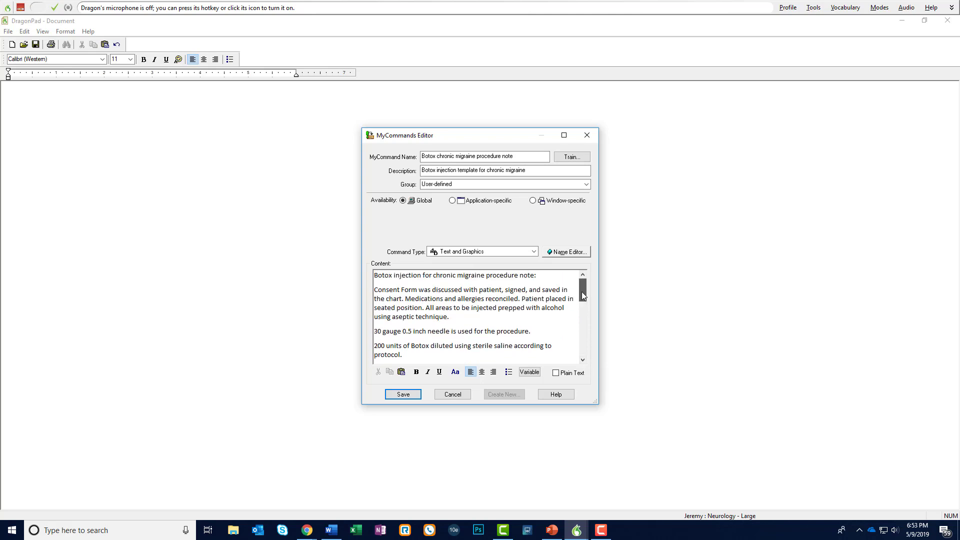
click(582, 360)
click(582, 360)
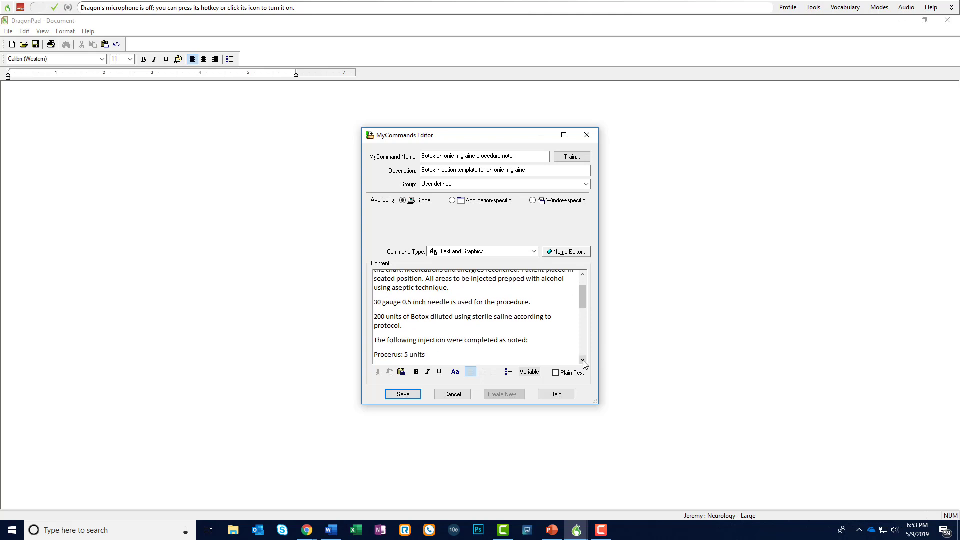
click(582, 360)
click(582, 359)
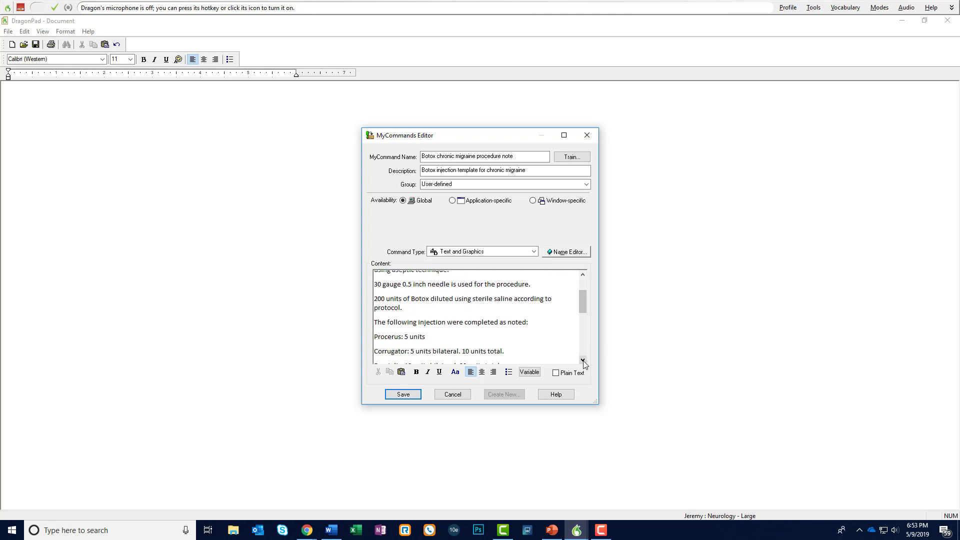
click(582, 360)
click(583, 359)
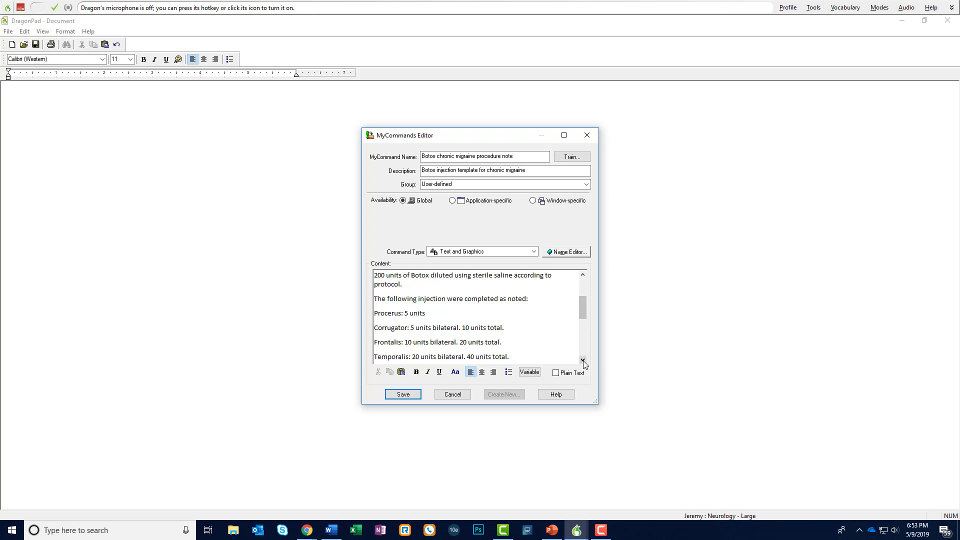
click(582, 359)
click(583, 360)
click(582, 359)
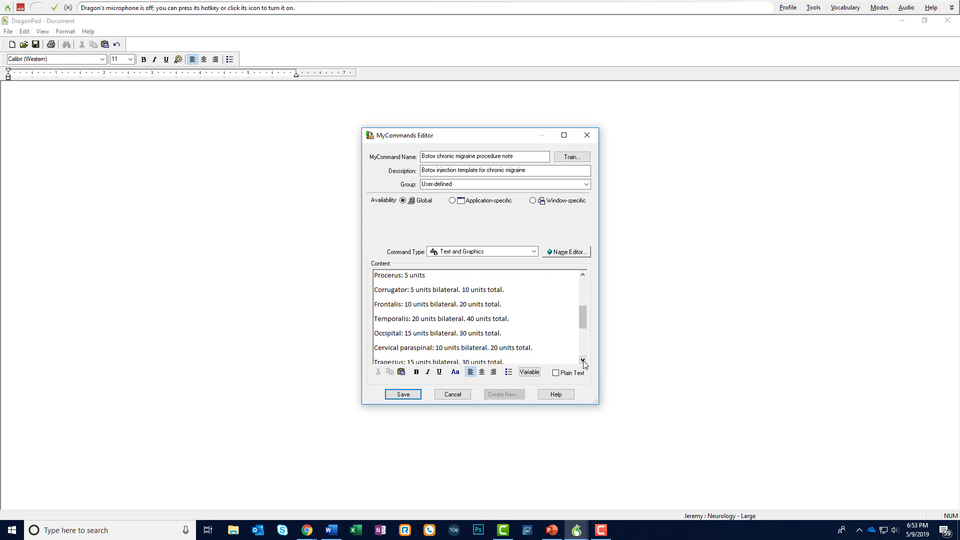
click(582, 360)
click(582, 360)
click(583, 360)
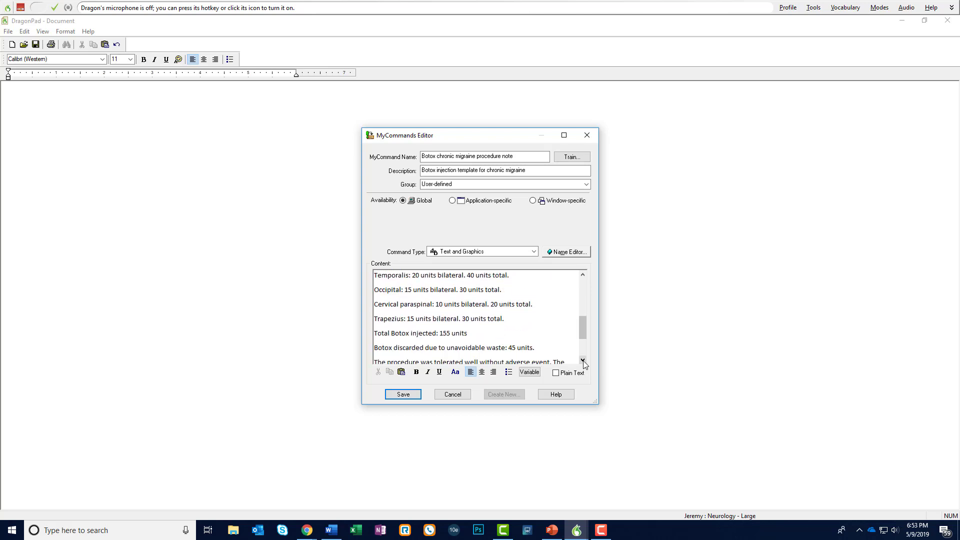
click(582, 360)
click(583, 359)
click(582, 359)
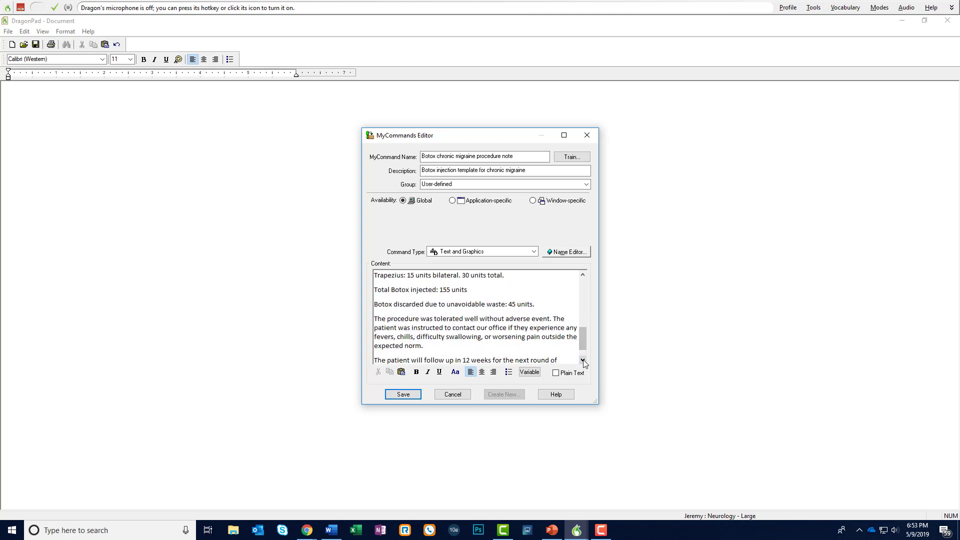
click(583, 360)
click(583, 360)
drag(584, 345, 592, 268)
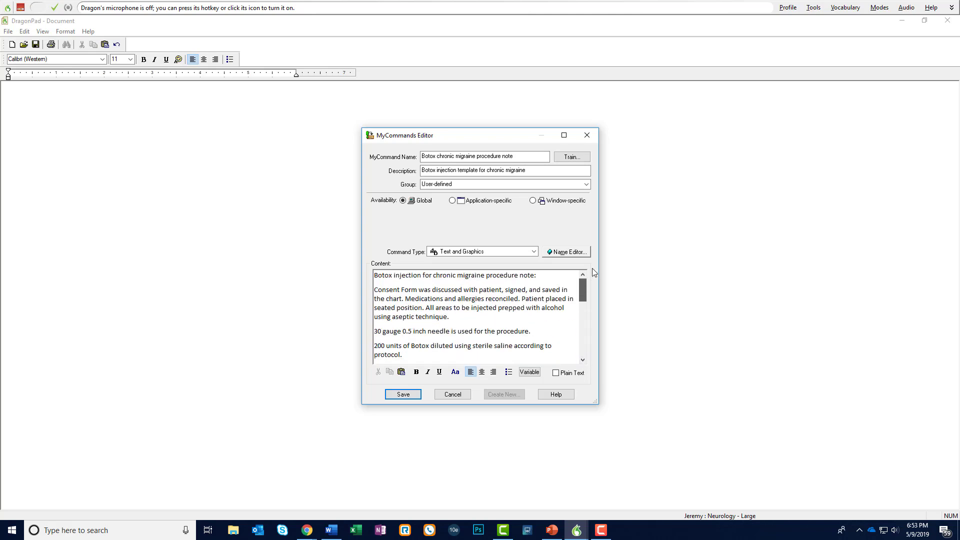
Save the command, then switch the microphone on and dictate the command name to insert the template
click(403, 395)
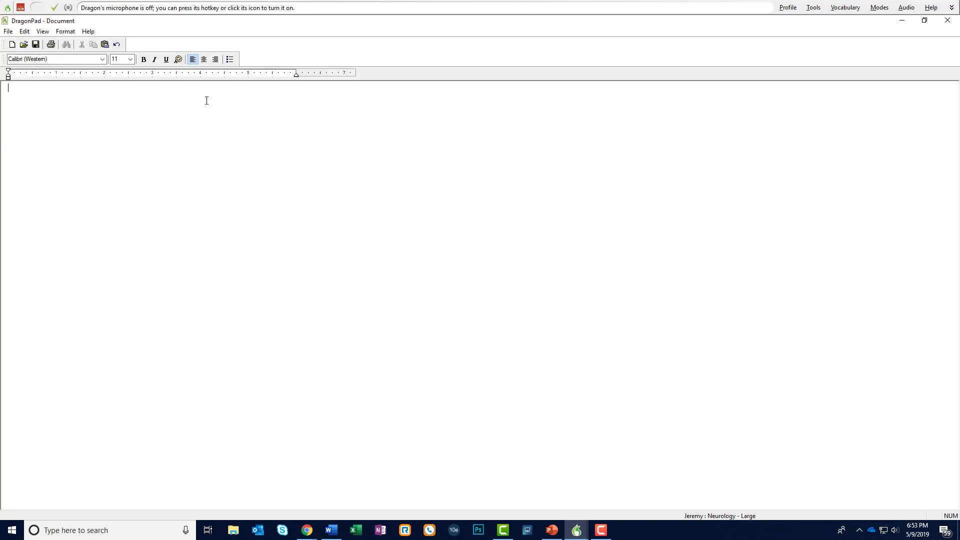
click(21, 7)
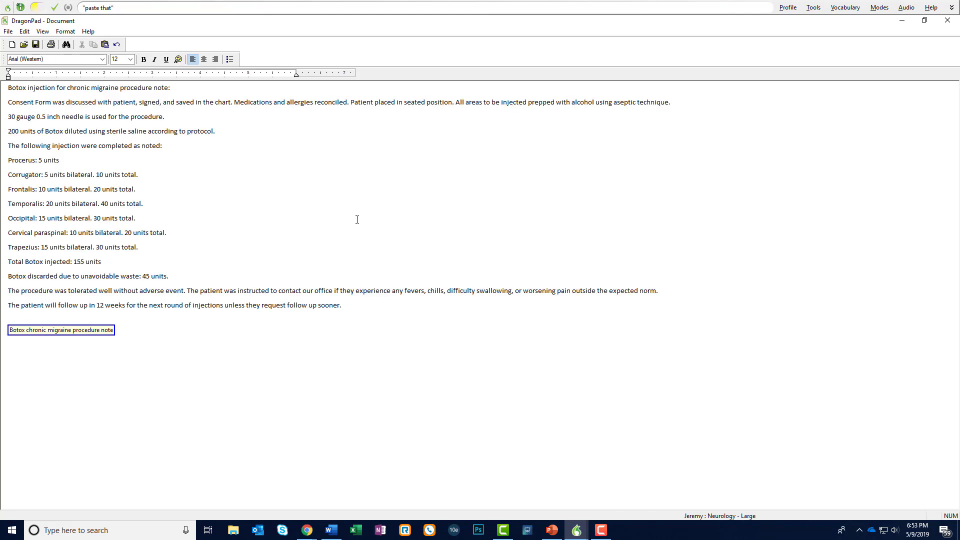
click(20, 7)
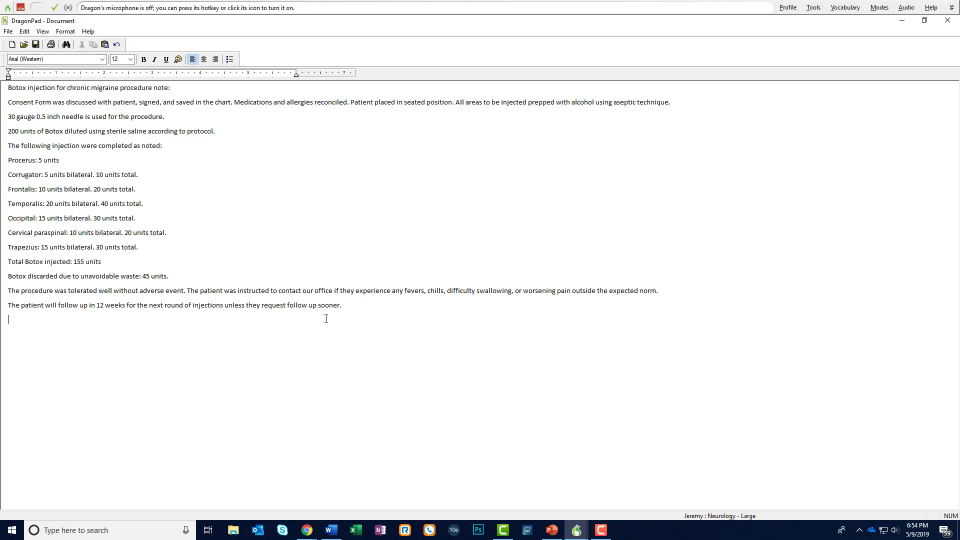
Select all the inserted template text in the document and delete it
drag(365, 307, 3, 93)
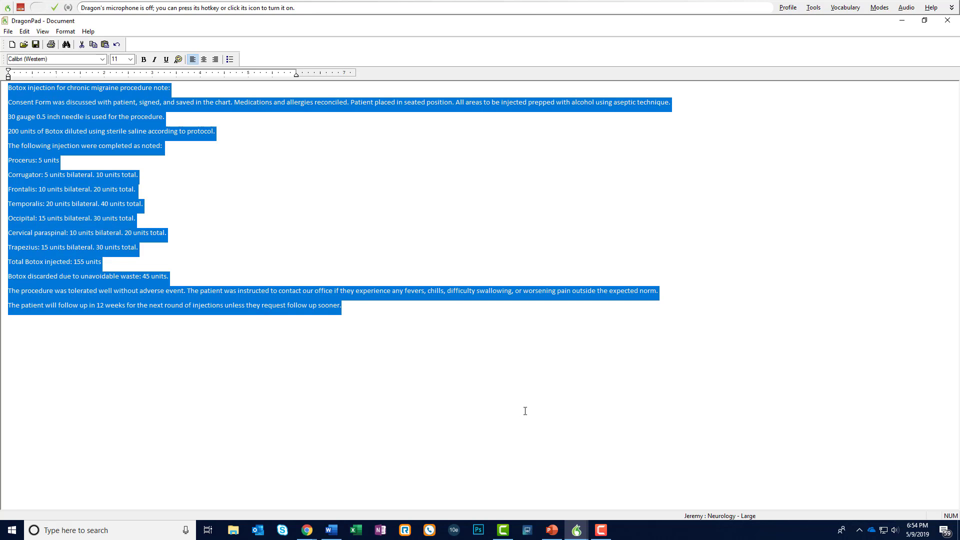
click(419, 349)
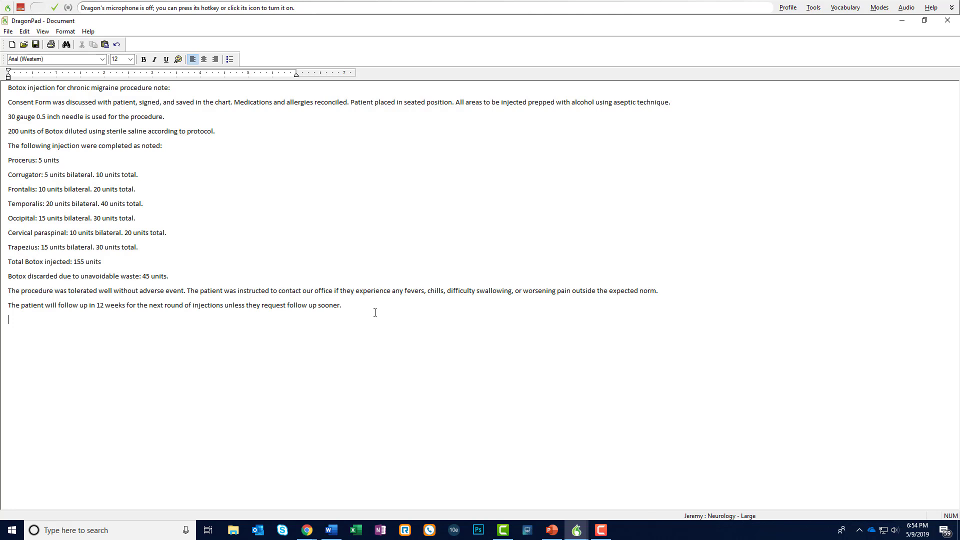
drag(401, 316, 4, 27)
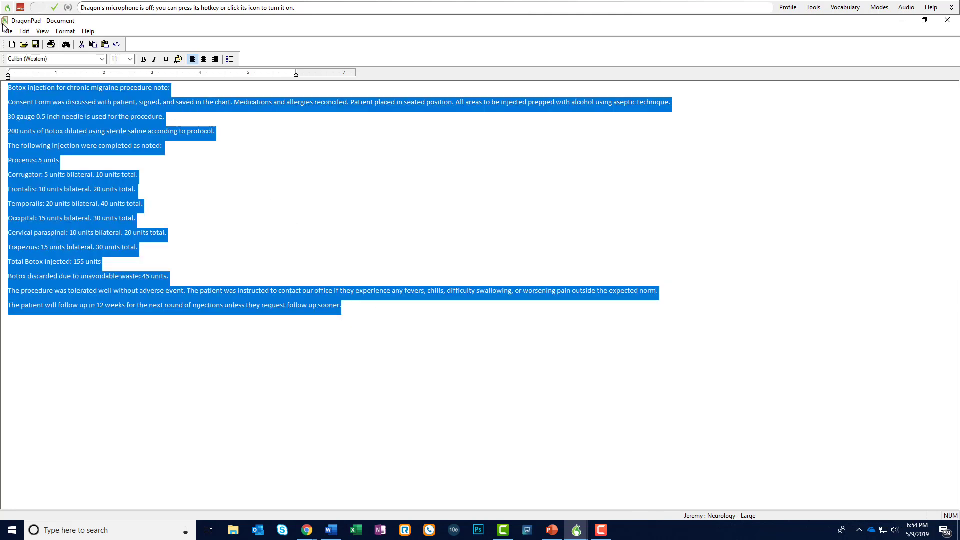
key(Delete)
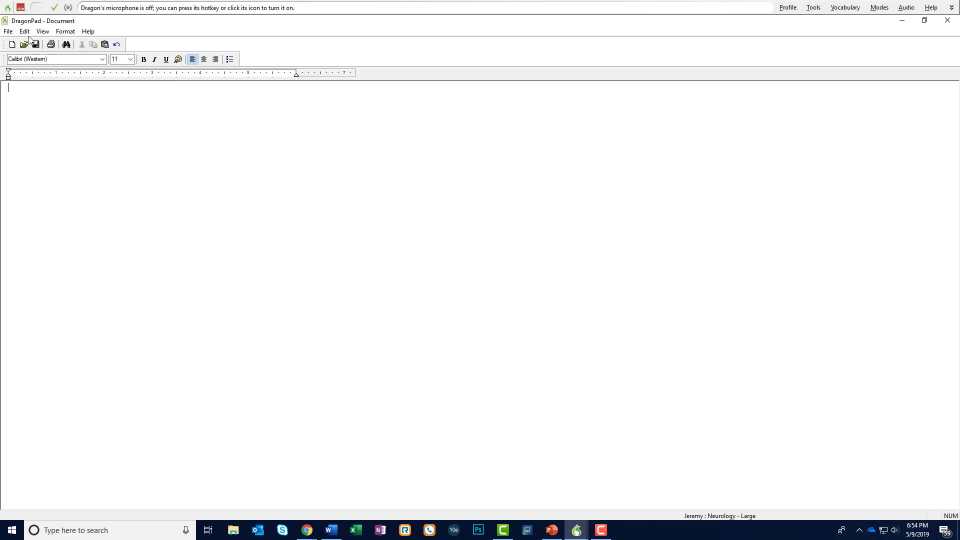
Open the Command Browser, show the User-defined commands, and open the Botox chronic migraine procedure note command for editing
click(817, 8)
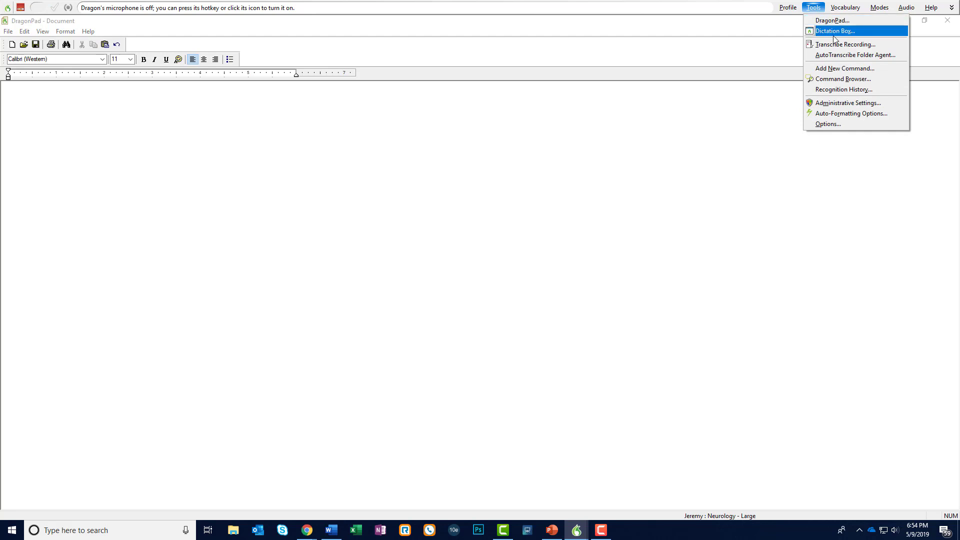
click(857, 79)
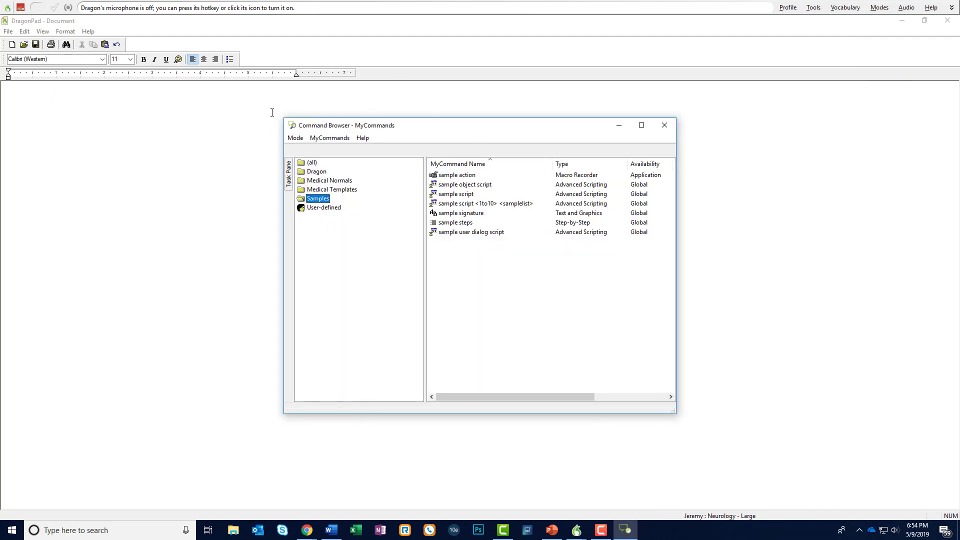
click(334, 209)
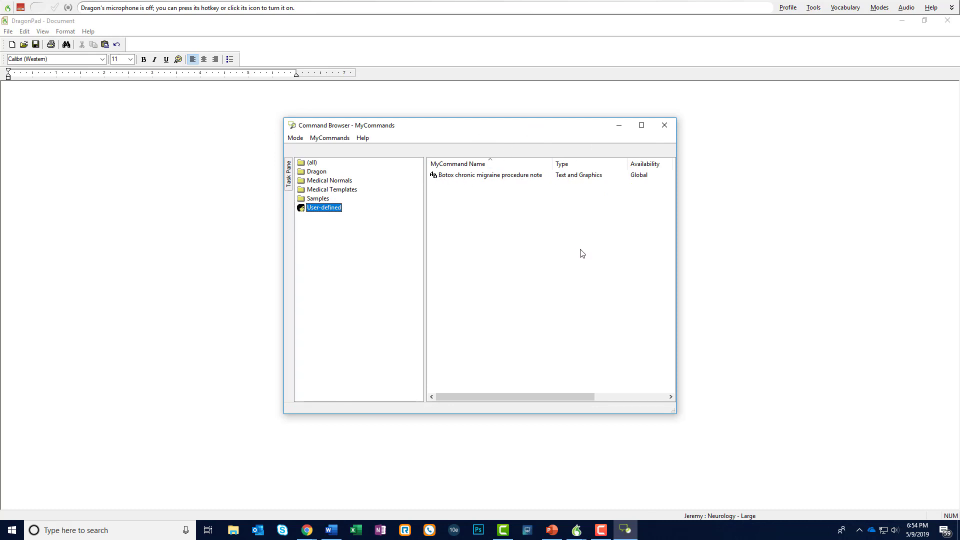
click(486, 177)
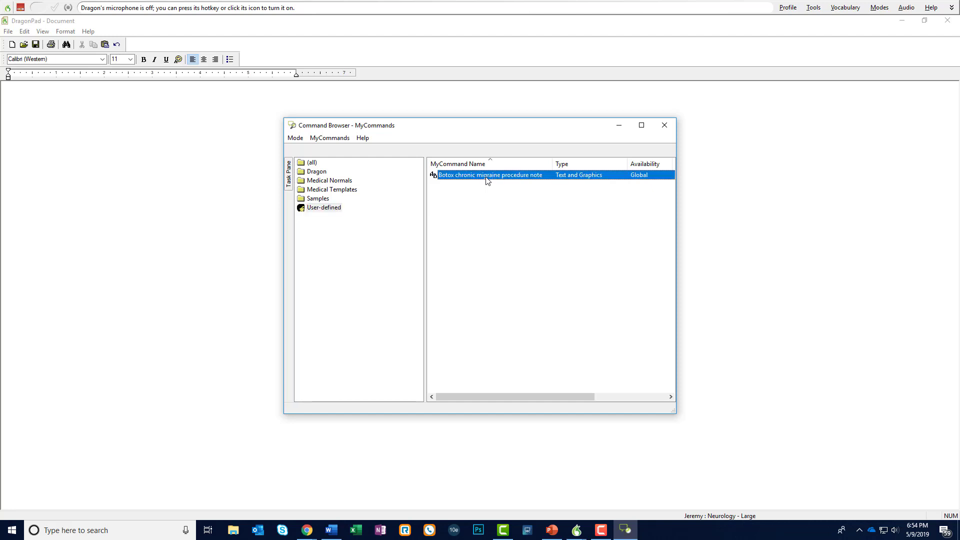
right_click(486, 177)
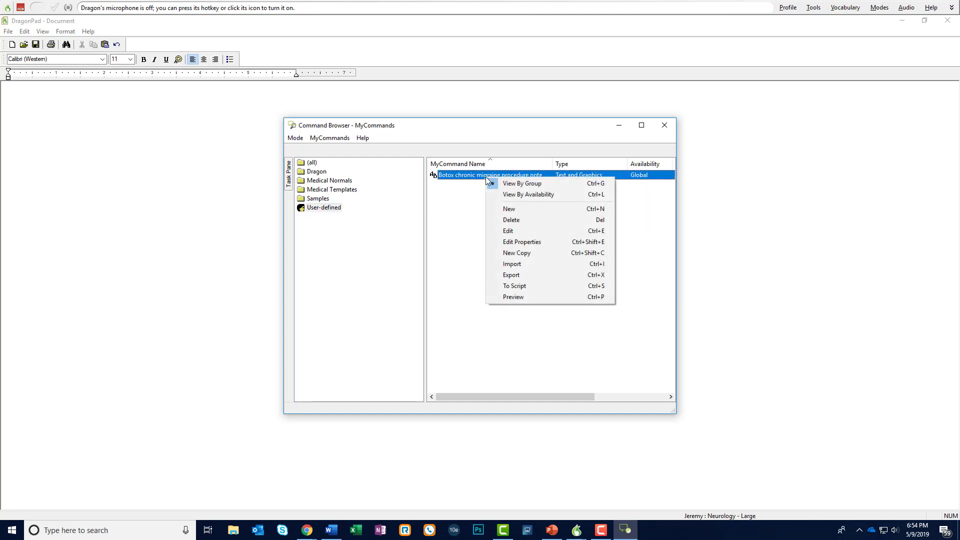
click(529, 231)
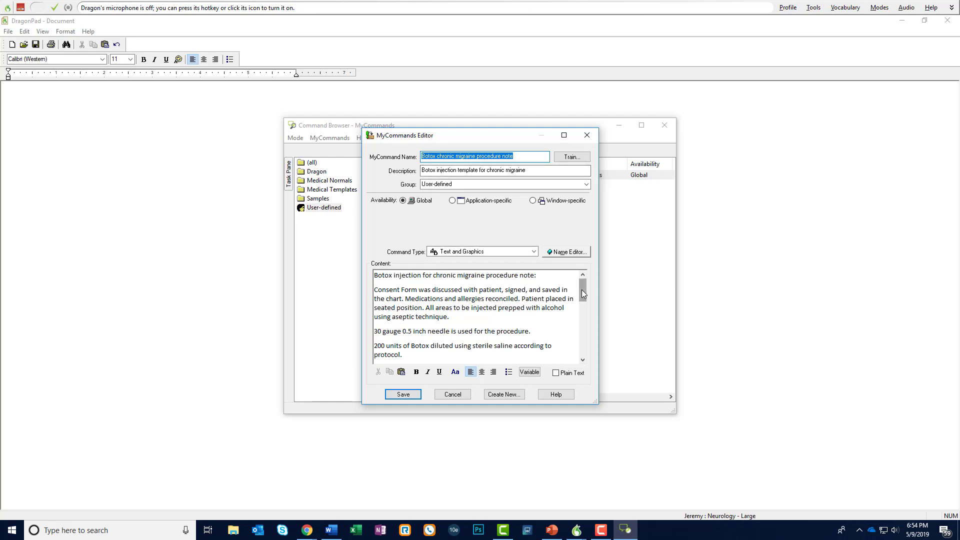
Replace the Procerus dose in the command content with a [] placeholder
mouse_move(582, 290)
mouse_down()
mouse_move(581, 350)
mouse_move(581, 283)
mouse_up()
click(582, 360)
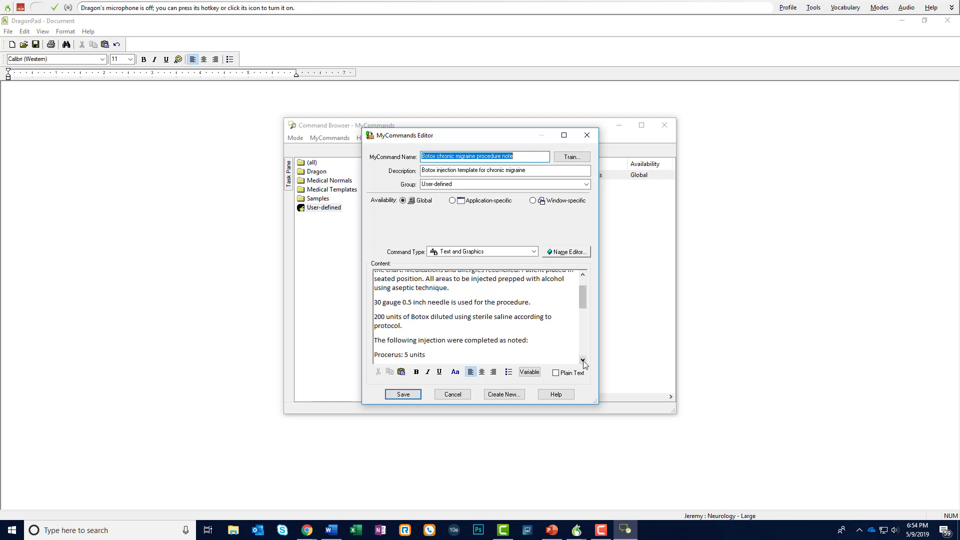
double_click(583, 359)
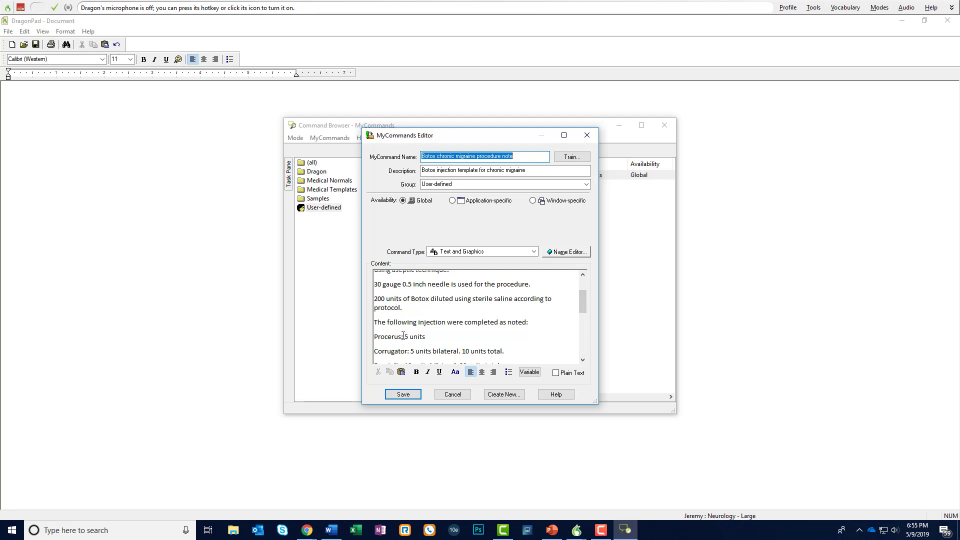
drag(403, 336, 426, 337)
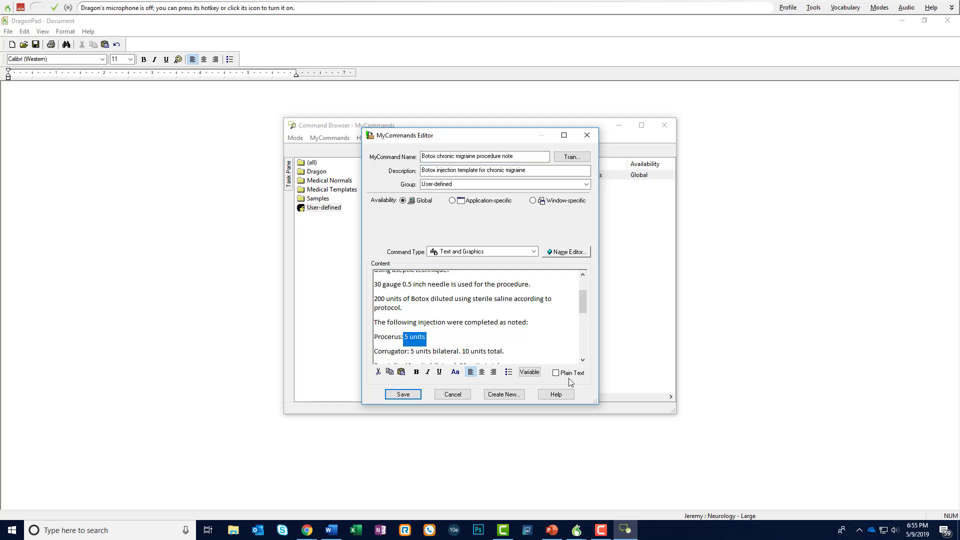
key(Delete)
text([])
Replace the Corrugator, Frontalis and Temporalis doses with [] placeholders
drag(503, 351, 410, 351)
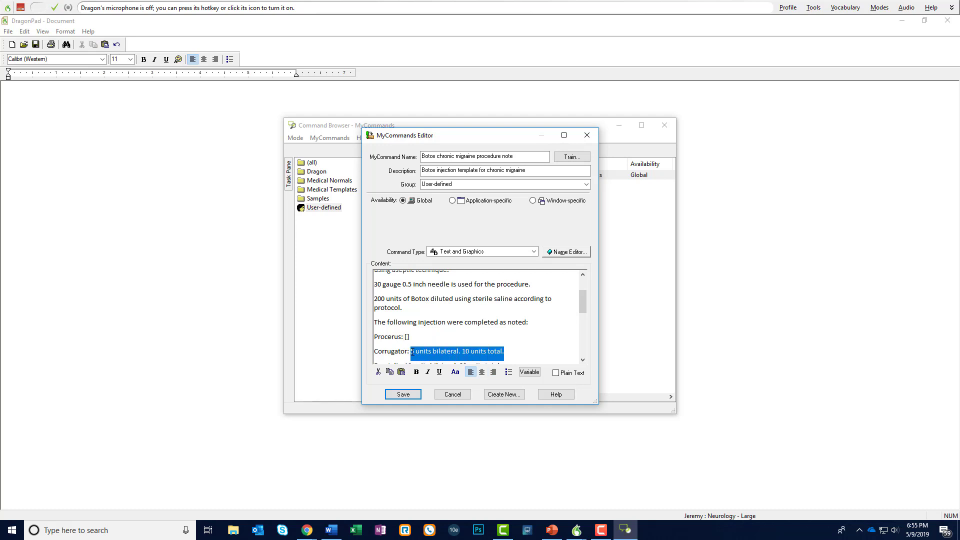
text([])
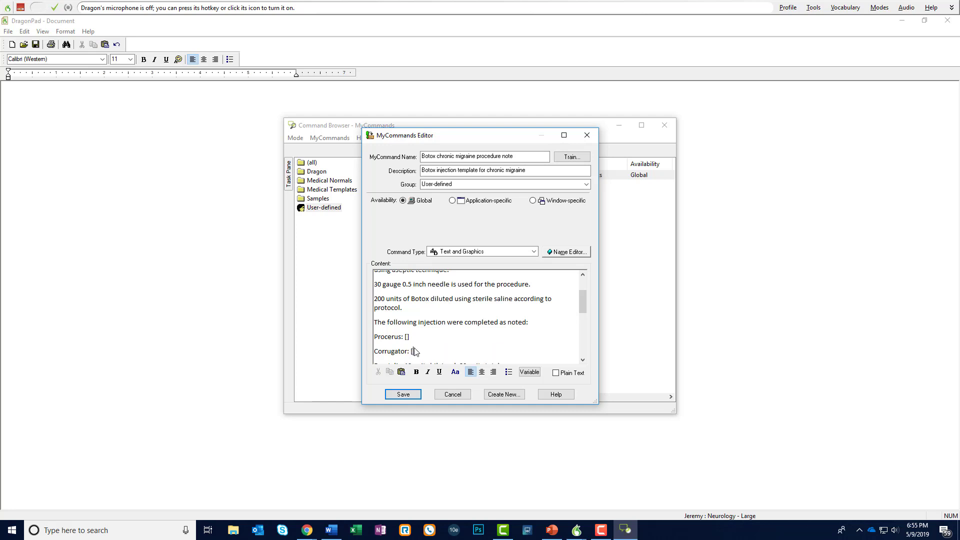
click(582, 359)
drag(510, 328, 404, 328)
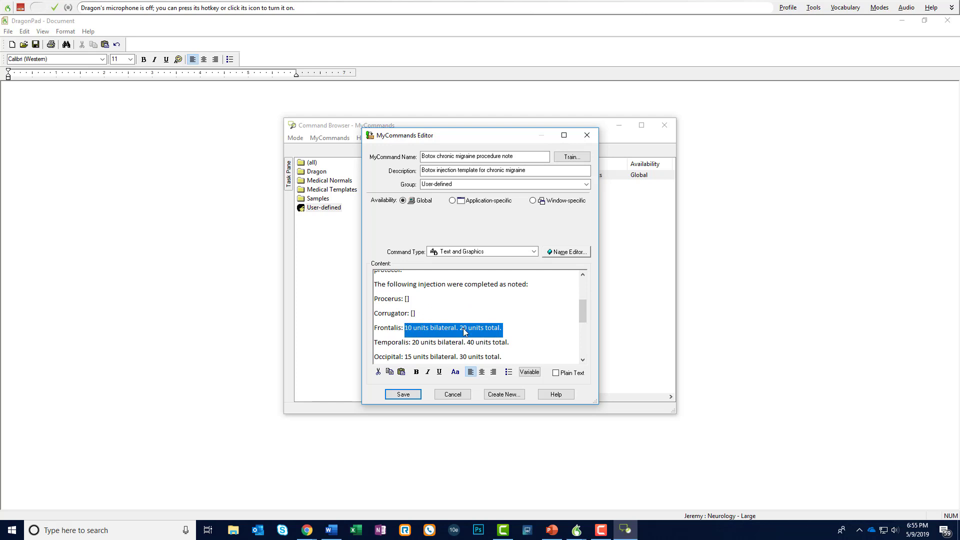
text([])
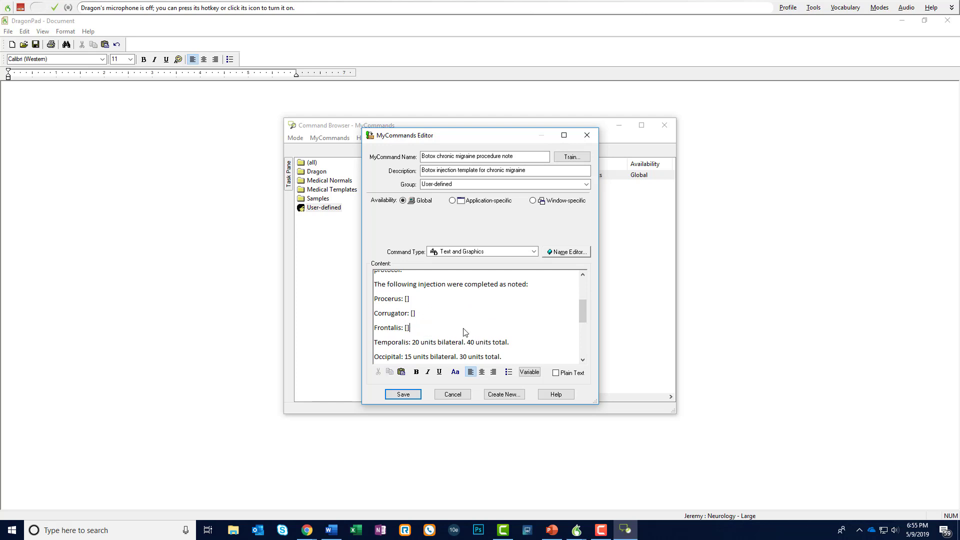
double_click(406, 328)
key(ctrl+c)
drag(510, 343, 411, 344)
key(ctrl+v)
Replace the Occipital, Cervical paraspinal and Trapezius doses with [] placeholders
drag(502, 356, 456, 356)
scroll(495, 348, down, 1)
drag(501, 306, 406, 307)
key(ctrl+v)
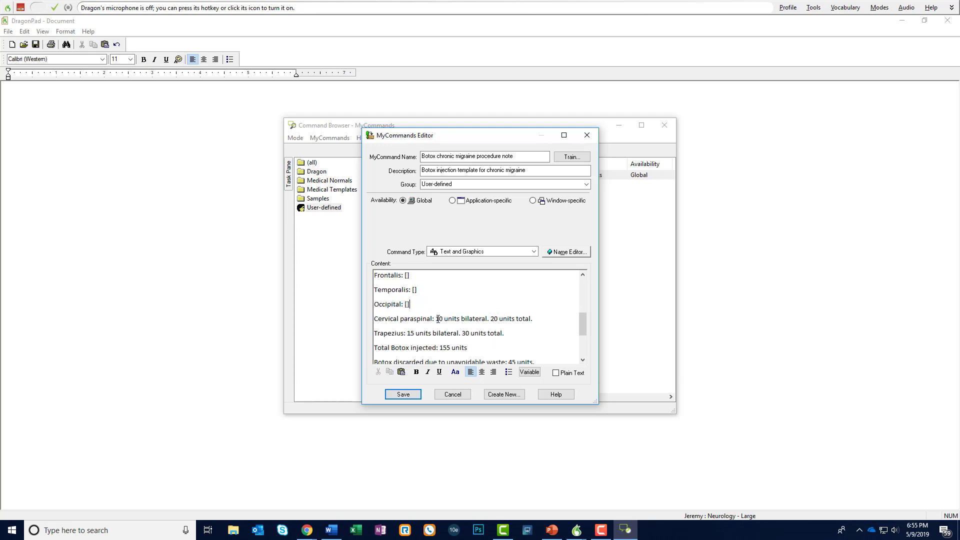
drag(536, 318, 435, 318)
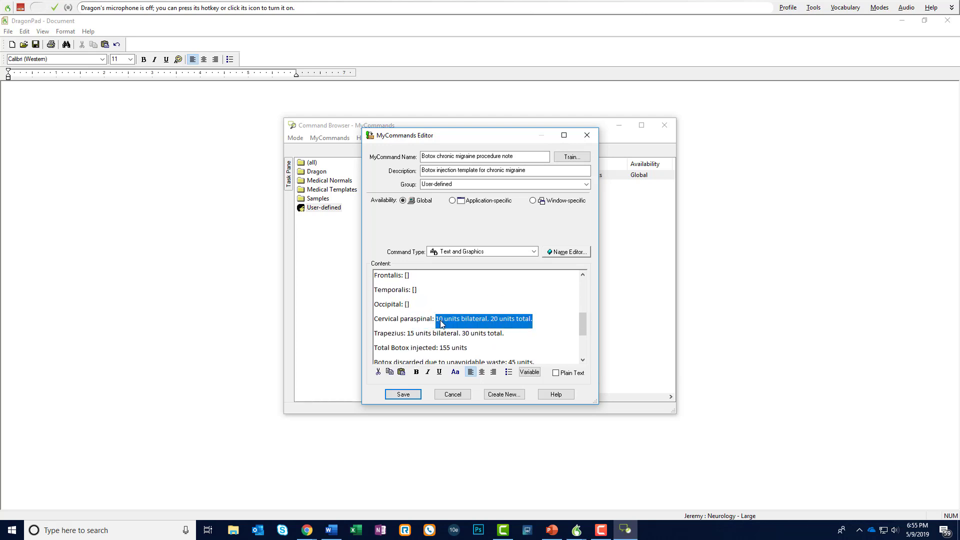
key(ctrl+v)
drag(505, 334, 407, 334)
key(ctrl+v)
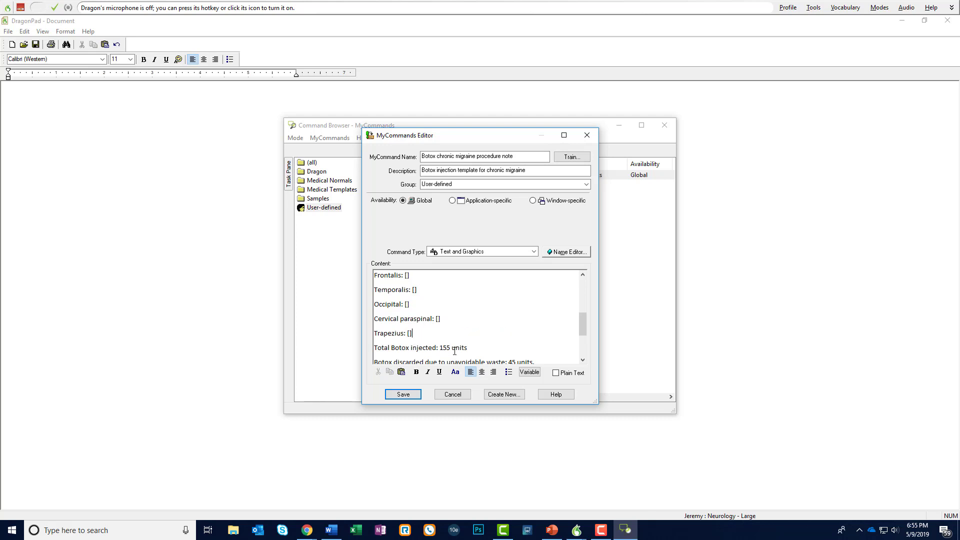
Replace the Total Botox injected and Botox discarded amounts with [] placeholders
drag(471, 347, 442, 352)
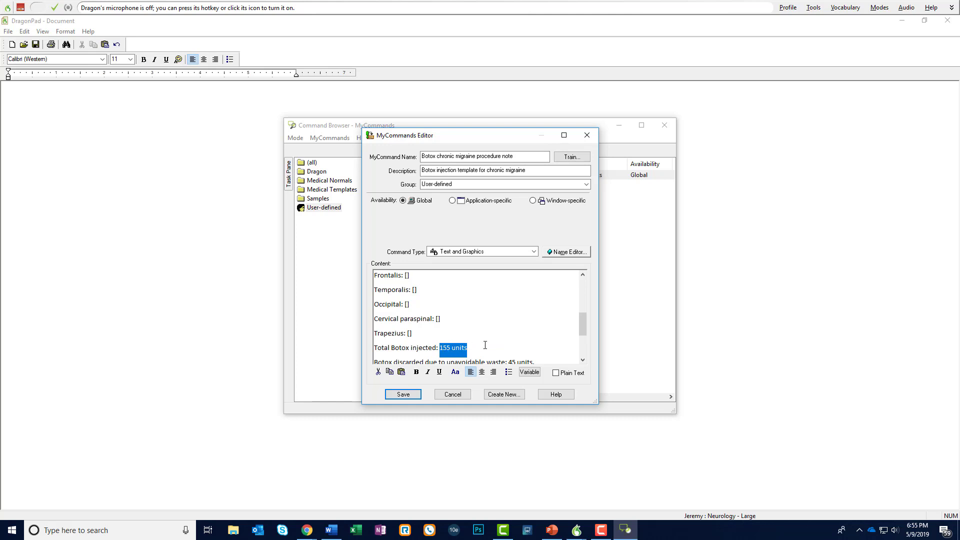
key(ctrl+v)
scroll(489, 335, down, 2)
drag(536, 320, 507, 324)
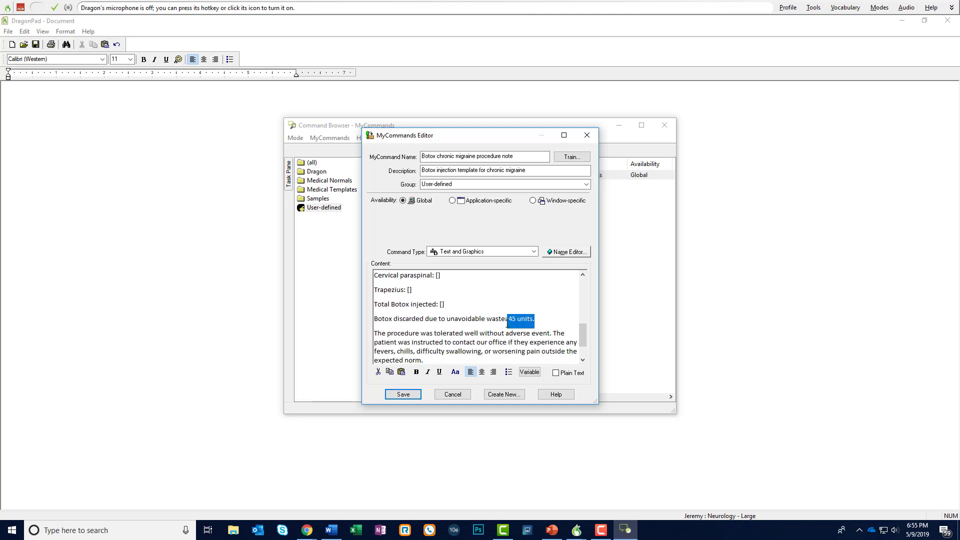
key(ctrl+v)
Save the edited command and close the Command Browser
drag(581, 340, 579, 278)
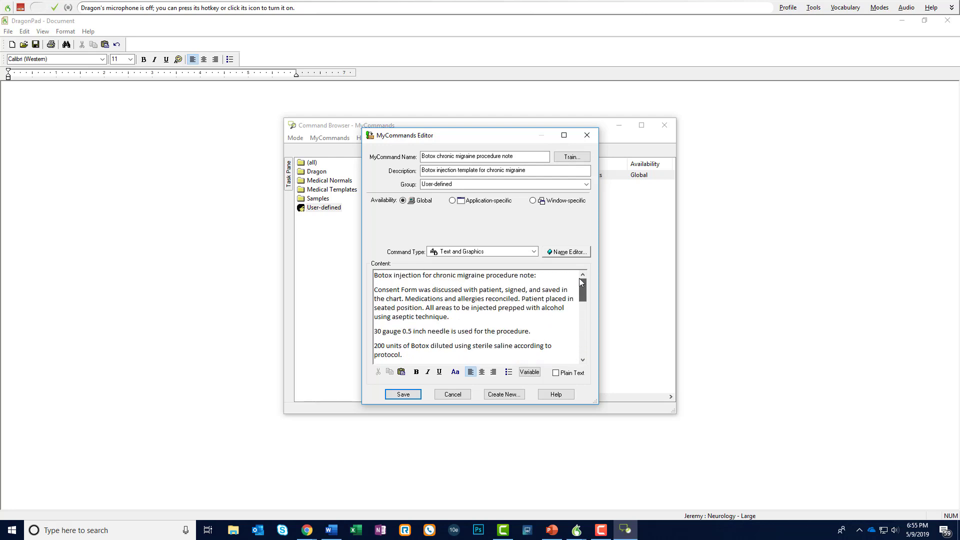
click(404, 394)
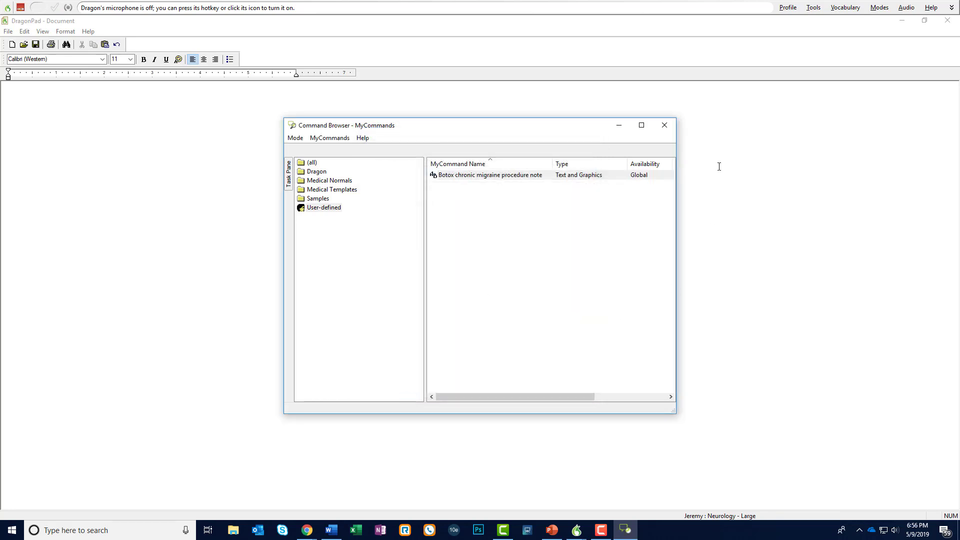
click(669, 126)
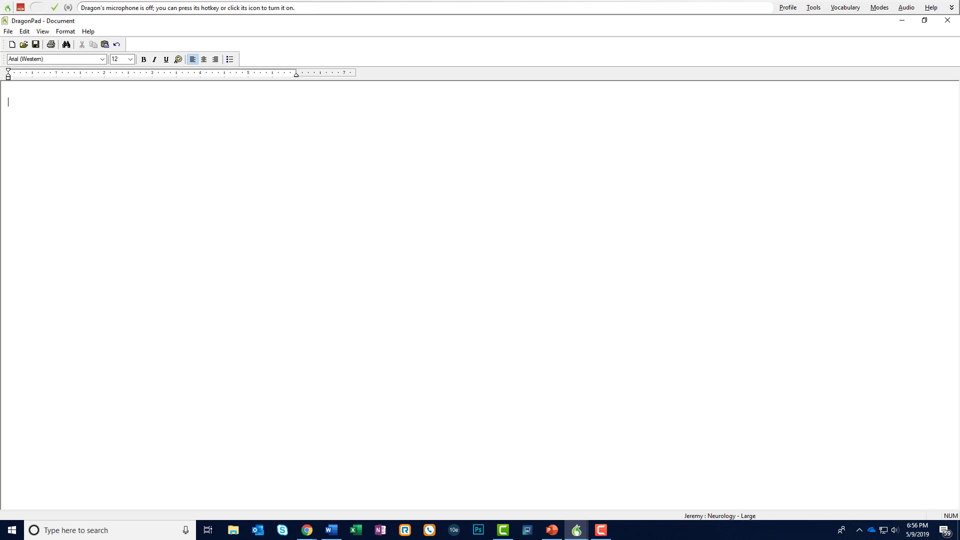
Switch the microphone on to test the edited command
click(20, 7)
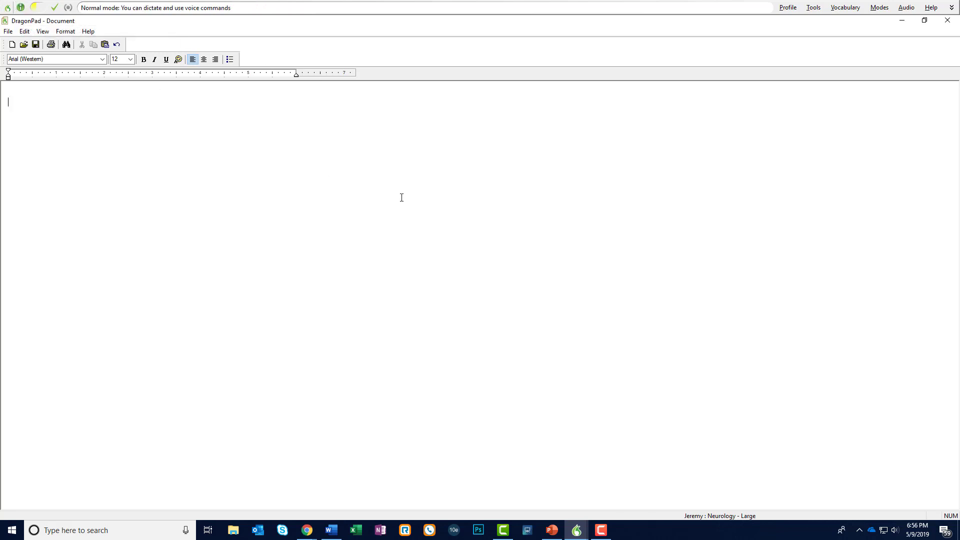